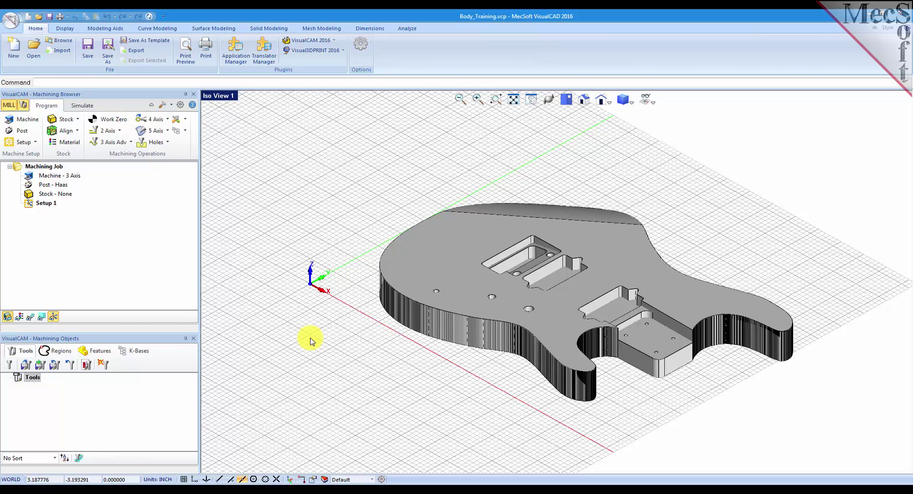
{"action": "middle_click_drag", "start_coordinate": [526, 294], "coordinate": [557, 287]}
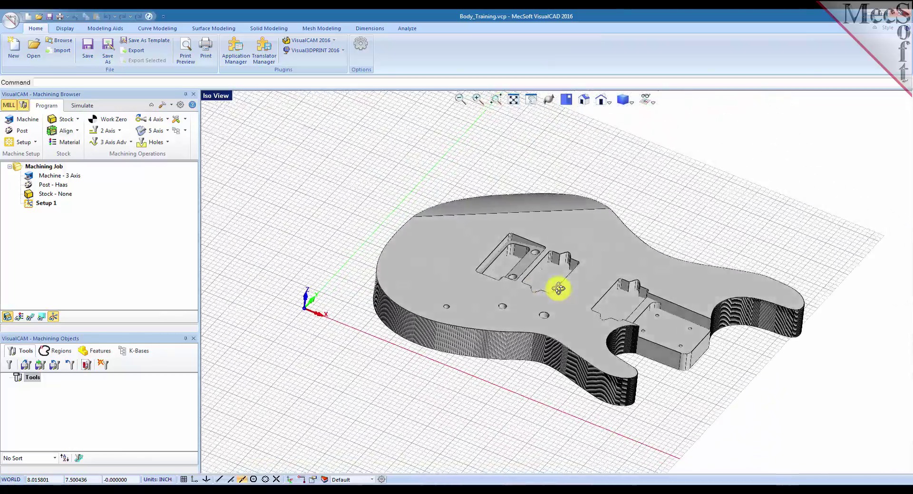
{"action": "left_click", "coordinate": [334, 41]}
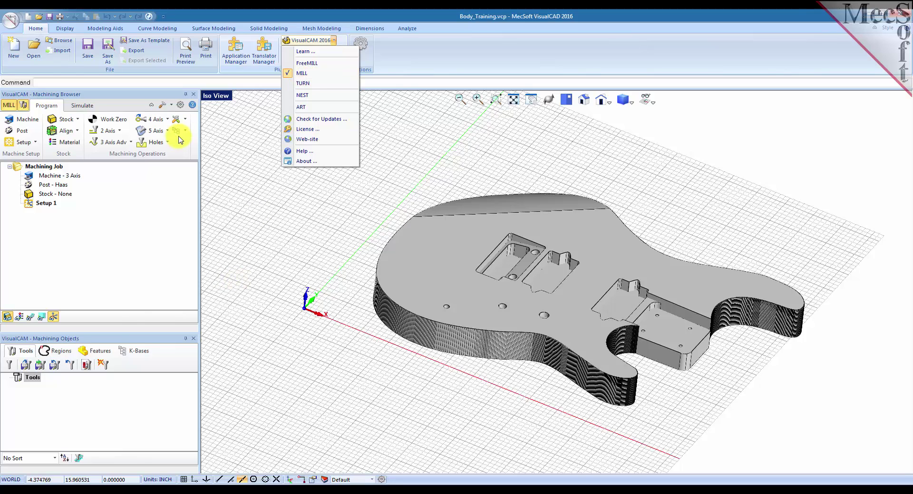
{"action": "left_click", "coordinate": [148, 273]}
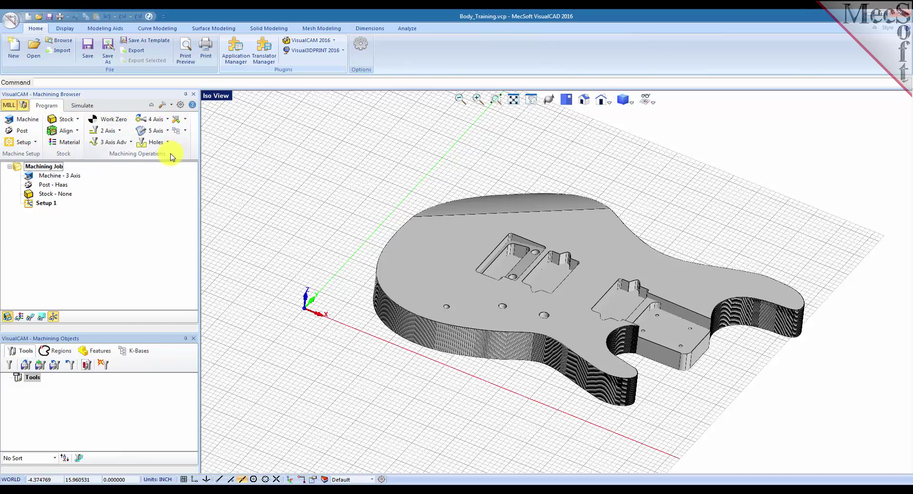
{"action": "mouse_move", "coordinate": [408, 343]}
{"action": "right_mouse_down"}
{"action": "mouse_move", "coordinate": [483, 332]}
{"action": "mouse_move", "coordinate": [468, 319]}
{"action": "mouse_move", "coordinate": [438, 327]}
{"action": "mouse_move", "coordinate": [452, 340]}
{"action": "mouse_move", "coordinate": [481, 334]}
{"action": "mouse_move", "coordinate": [479, 342]}
{"action": "right_mouse_up"}
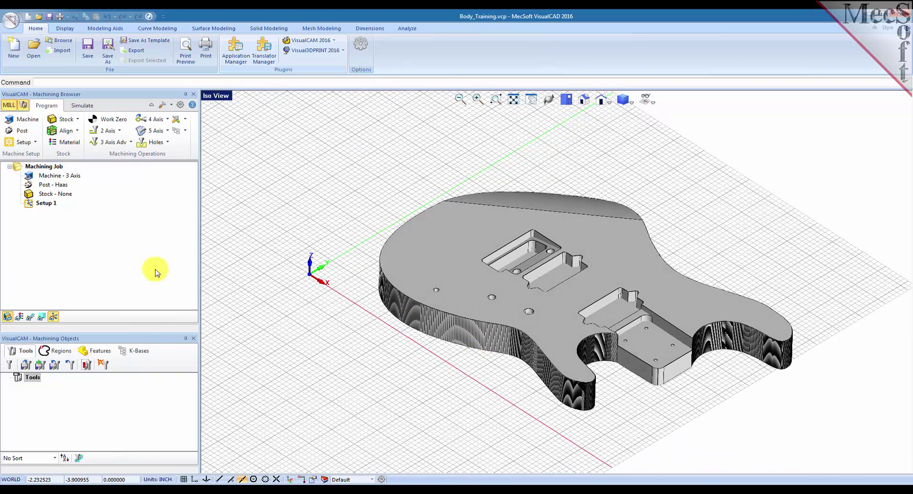
Define the machine tool manually as a 3 Axis machine
{"action": "left_click", "coordinate": [27, 120]}
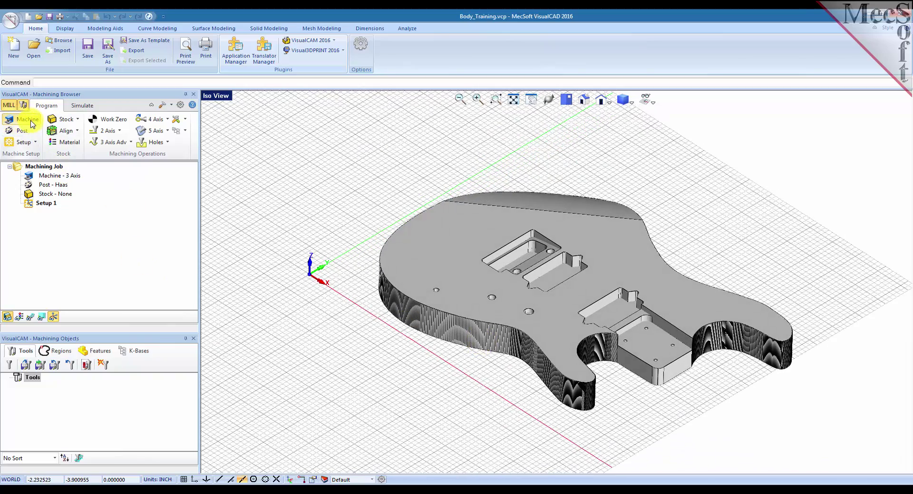
{"action": "left_click", "coordinate": [25, 189]}
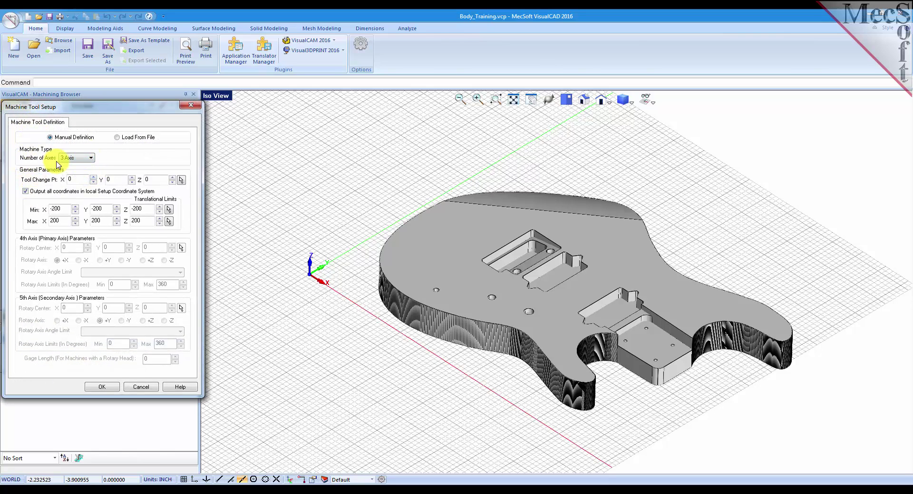
{"action": "left_click", "coordinate": [89, 158]}
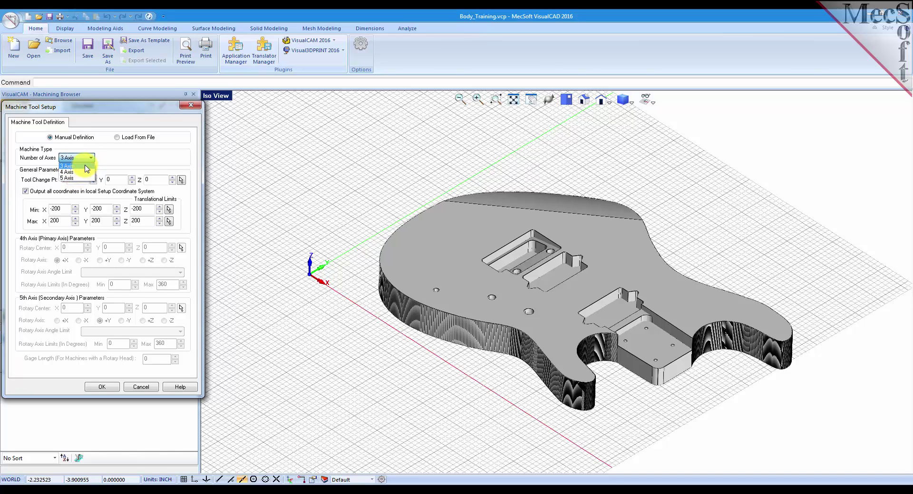
{"action": "left_click", "coordinate": [85, 165]}
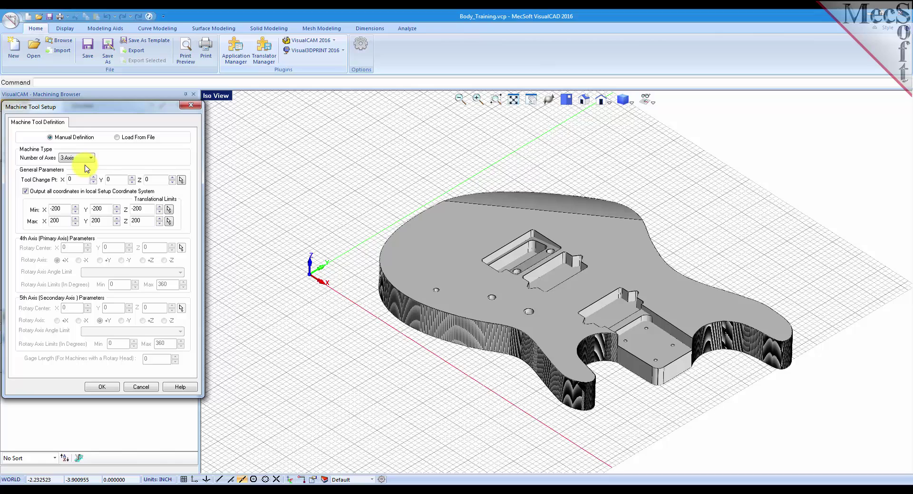
{"action": "left_click", "coordinate": [101, 387]}
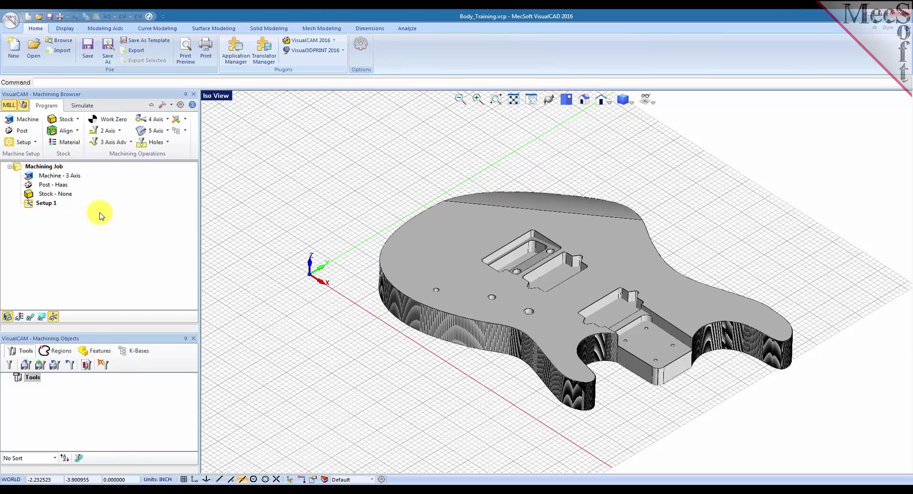
Set the current post-processor to Haas and the posted file extension to .nc
{"action": "left_click", "coordinate": [22, 133]}
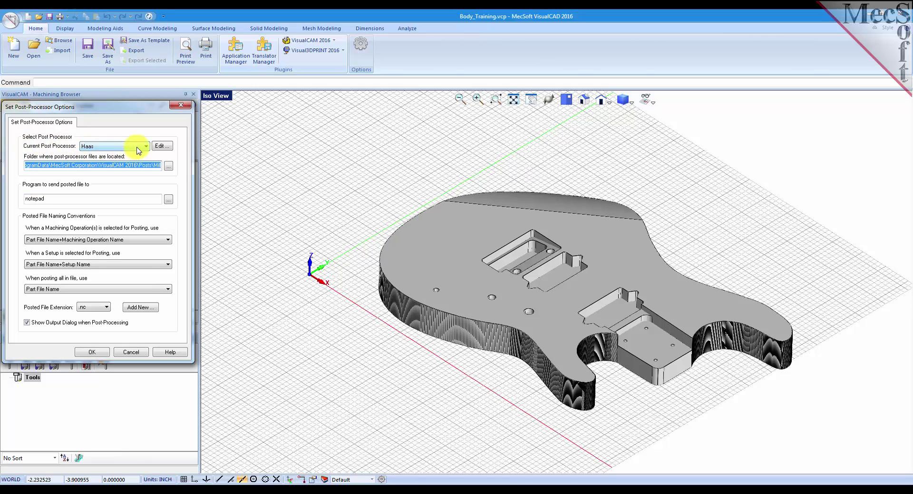
{"action": "left_click", "coordinate": [145, 146]}
{"action": "mouse_move", "coordinate": [149, 234]}
{"action": "left_mouse_down"}
{"action": "mouse_move", "coordinate": [148, 305]}
{"action": "mouse_move", "coordinate": [151, 229]}
{"action": "left_mouse_up"}
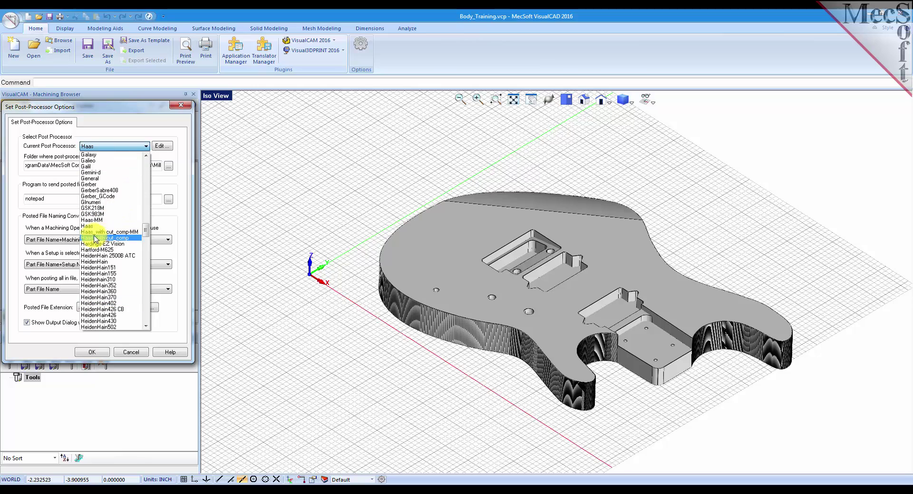
{"action": "left_click", "coordinate": [95, 226]}
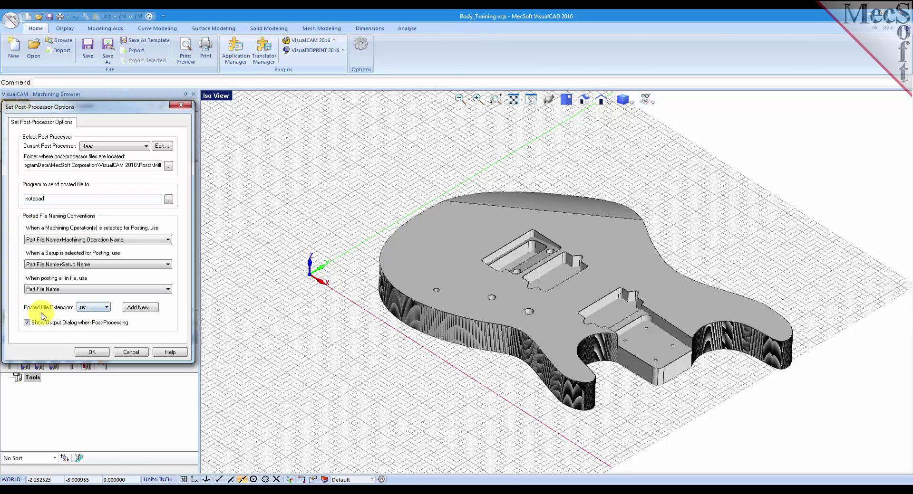
{"action": "left_click", "coordinate": [92, 309]}
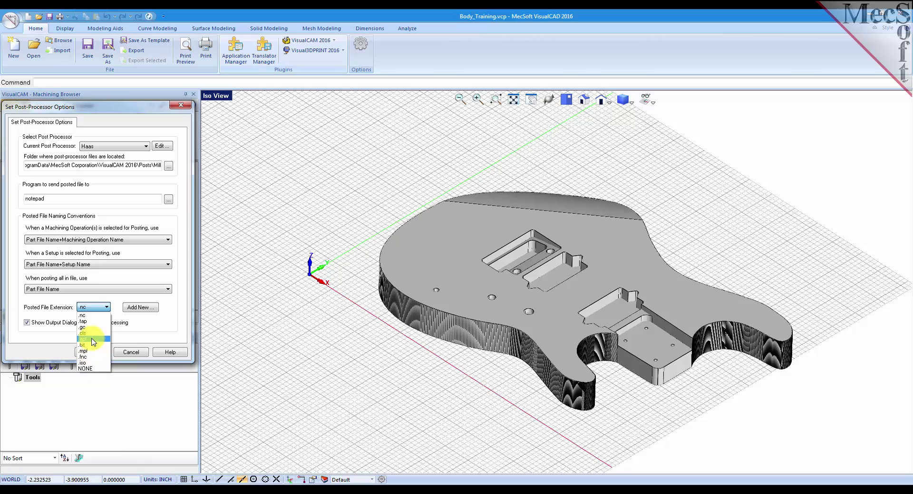
{"action": "left_click", "coordinate": [95, 316]}
{"action": "left_click", "coordinate": [149, 309]}
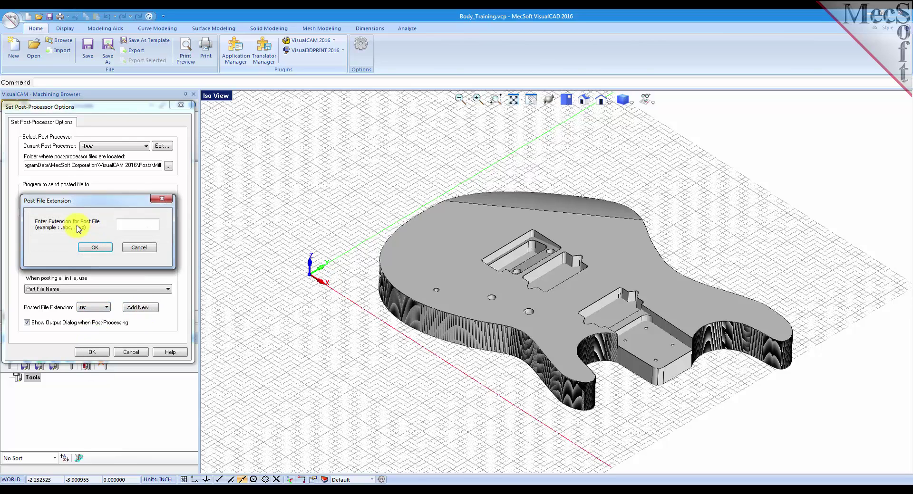
{"action": "left_click", "coordinate": [145, 250]}
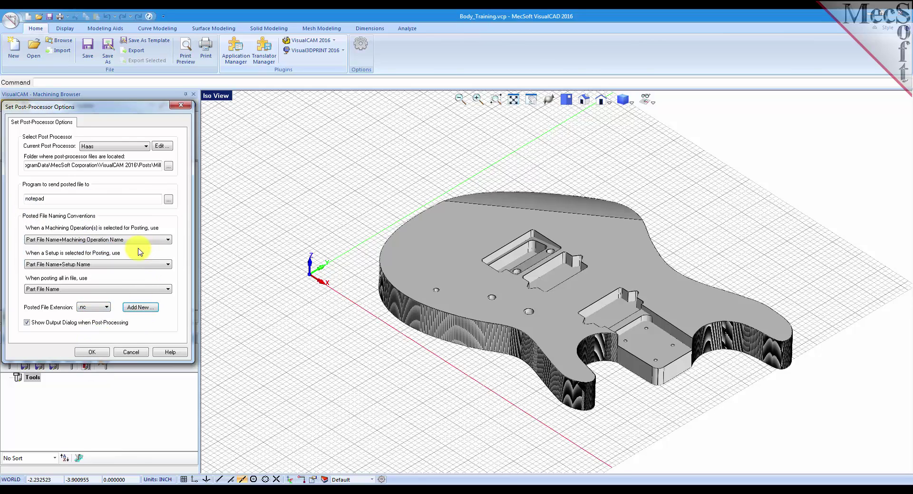
{"action": "left_click", "coordinate": [93, 353]}
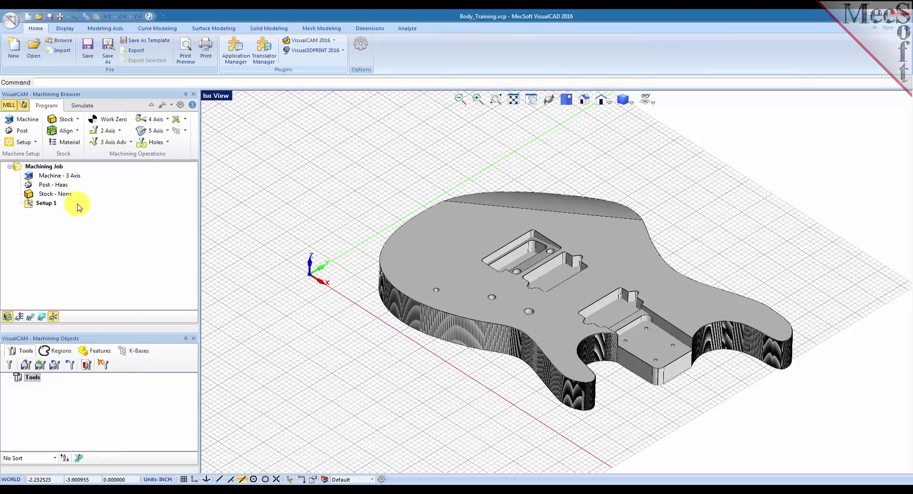
{"action": "left_click", "coordinate": [30, 206]}
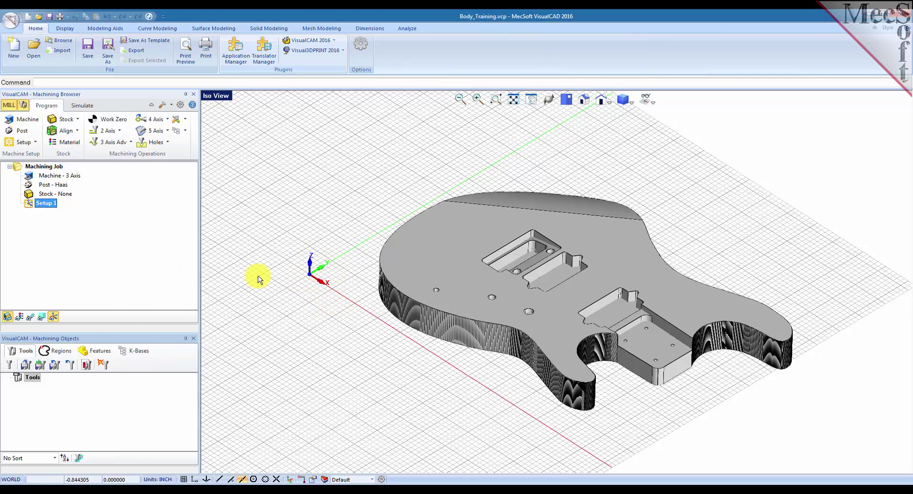
{"action": "left_click", "coordinate": [54, 317]}
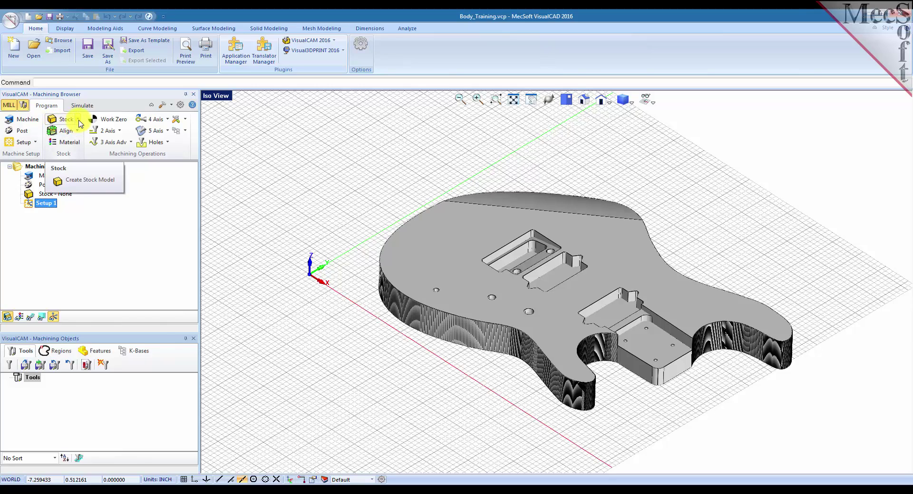
Create a box stock 20 in long, 15 in wide and 2 in high, starting from the corner of the model's bounding box
{"action": "left_click", "coordinate": [79, 119]}
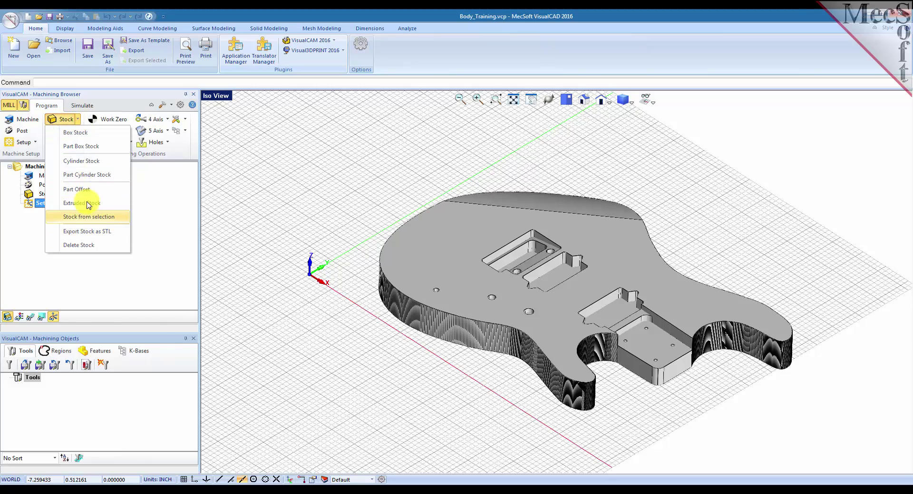
{"action": "left_click", "coordinate": [100, 135]}
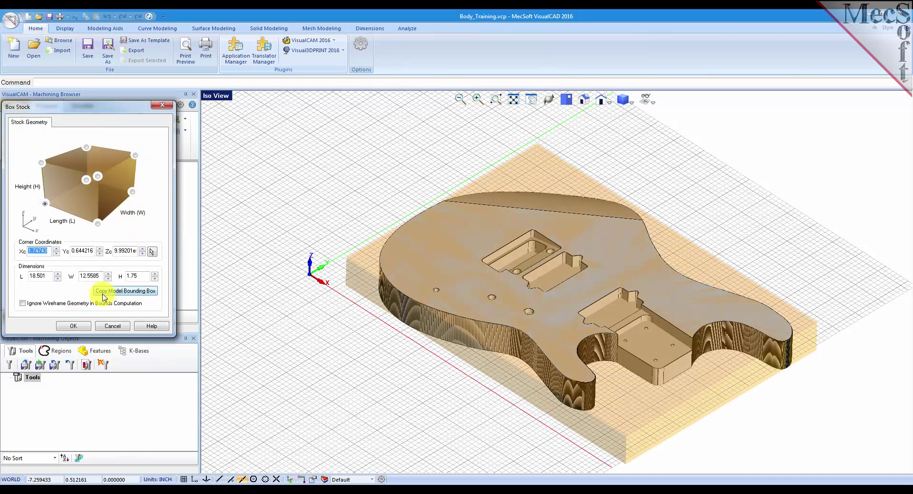
{"action": "left_click", "coordinate": [148, 292]}
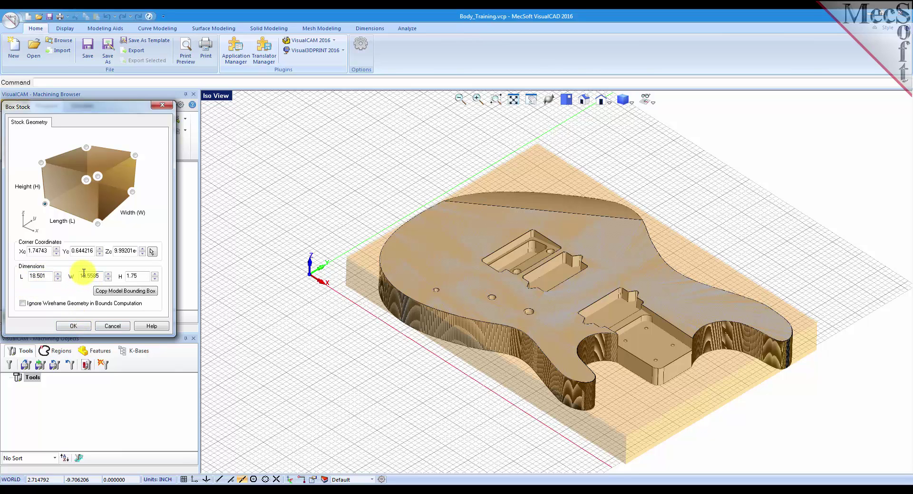
{"action": "double_click", "coordinate": [138, 277]}
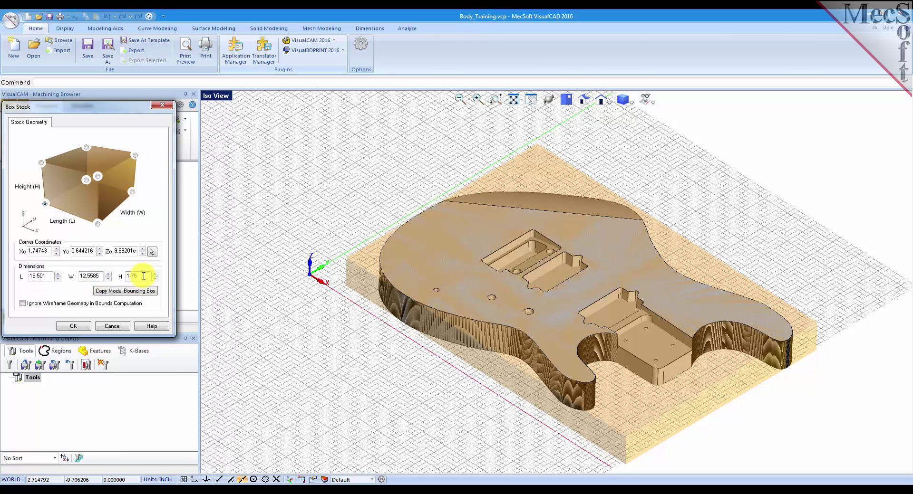
{"action": "double_click", "coordinate": [49, 276]}
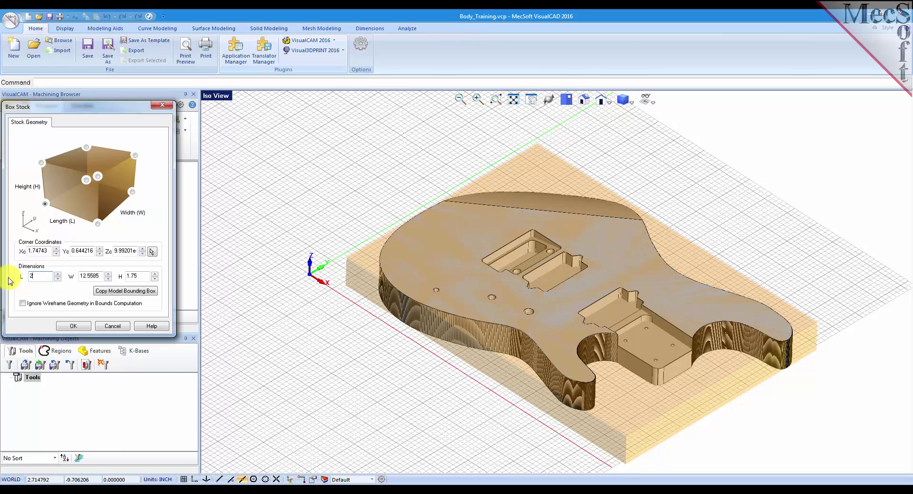
{"action": "left_click_drag", "start_coordinate": [102, 276], "coordinate": [71, 275]}
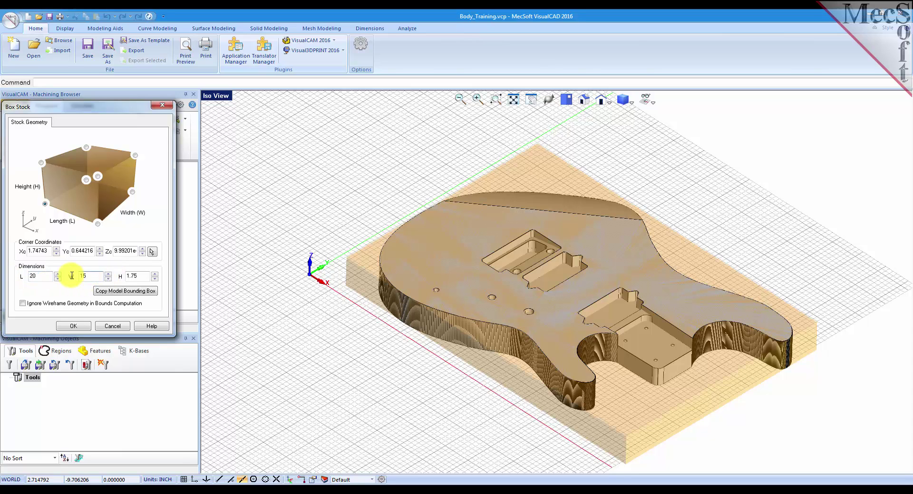
{"action": "left_click_drag", "start_coordinate": [143, 276], "coordinate": [118, 276]}
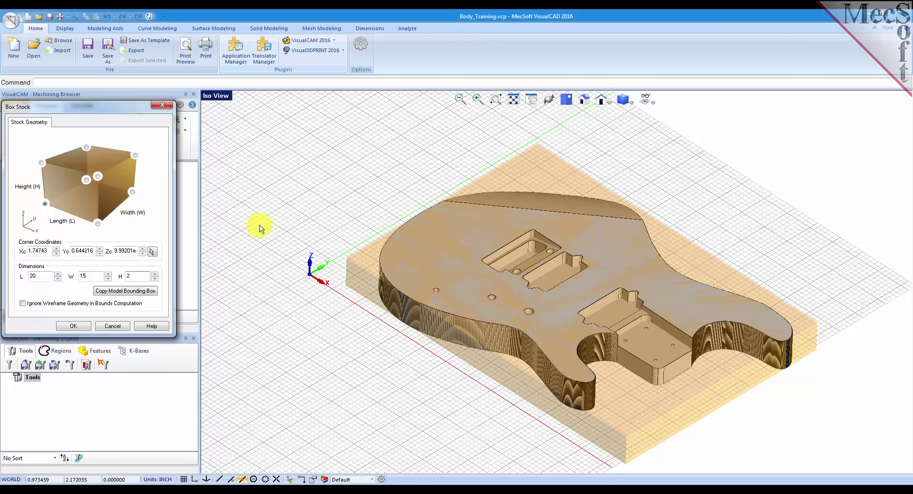
{"action": "left_click", "coordinate": [45, 205]}
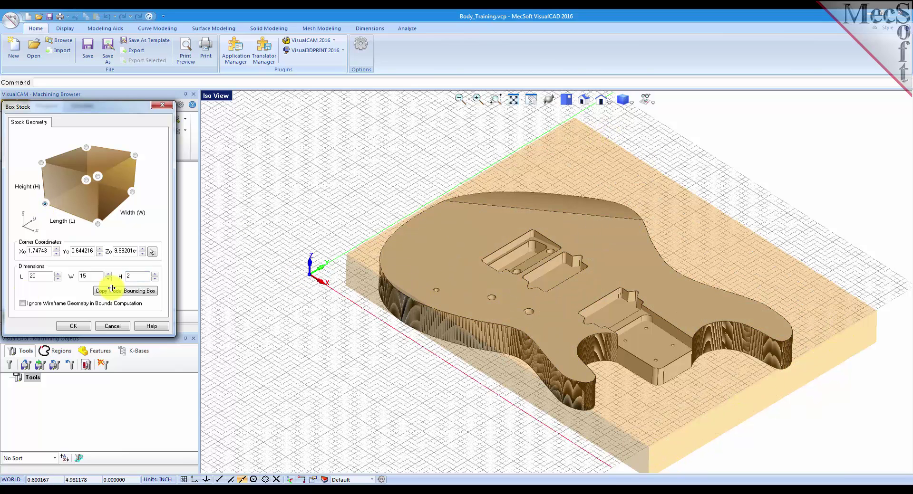
{"action": "left_click", "coordinate": [75, 327]}
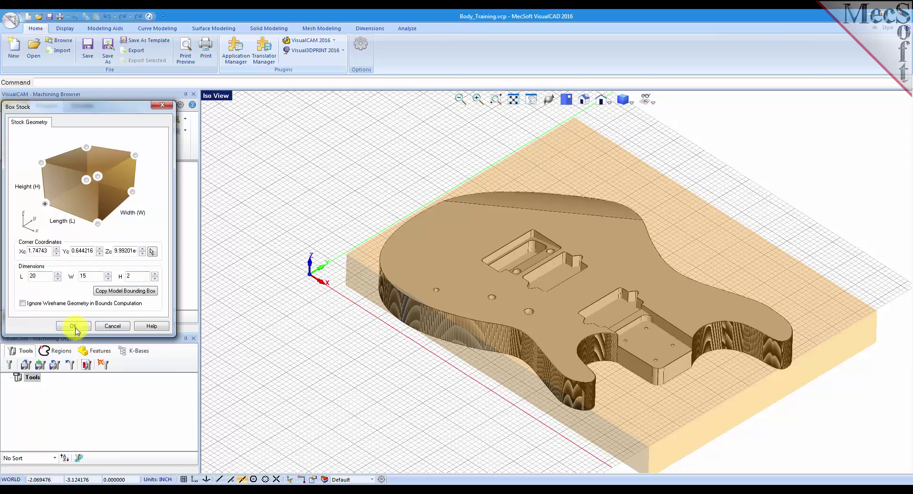
Align the box stock about the guitar body with Bottom Z alignment and Center XY alignment
{"action": "middle_click_drag", "start_coordinate": [556, 336], "coordinate": [597, 356]}
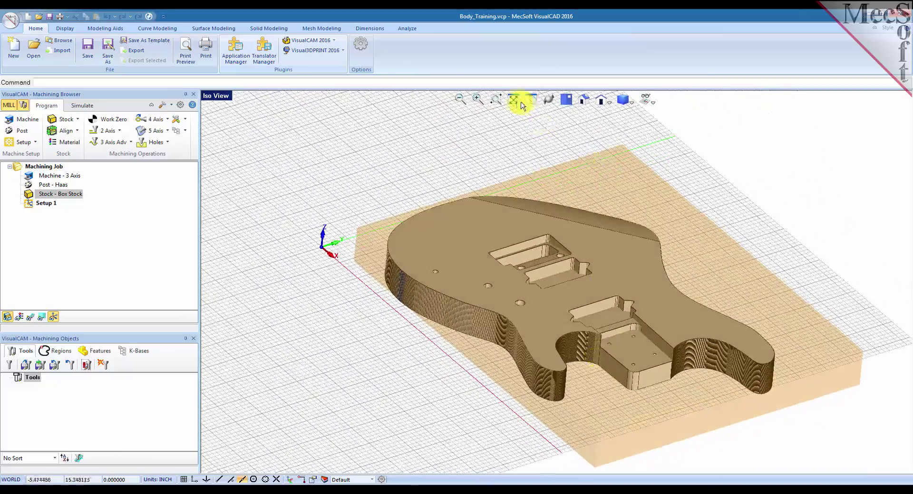
{"action": "left_click", "coordinate": [517, 102]}
{"action": "scroll", "coordinate": [536, 292], "scroll_direction": "up", "scroll_amount": 3}
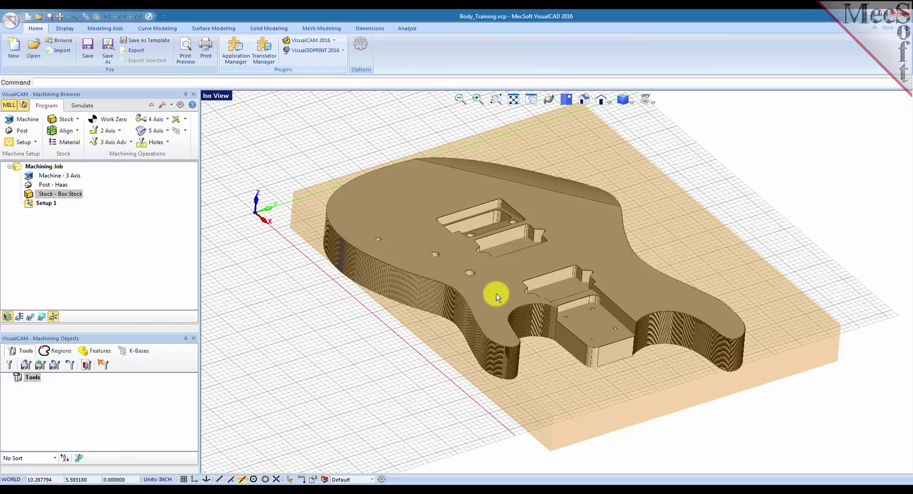
{"action": "left_click", "coordinate": [78, 133]}
{"action": "left_click", "coordinate": [63, 159]}
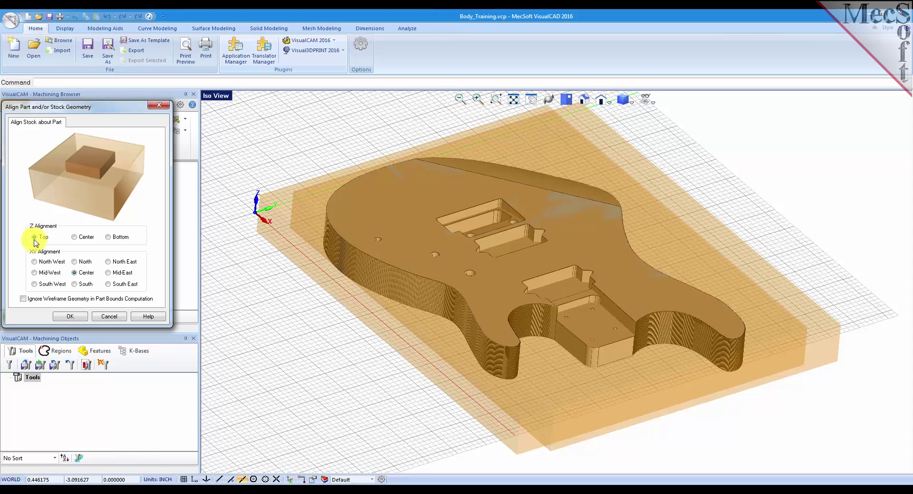
{"action": "middle_click_drag", "start_coordinate": [554, 244], "coordinate": [523, 333]}
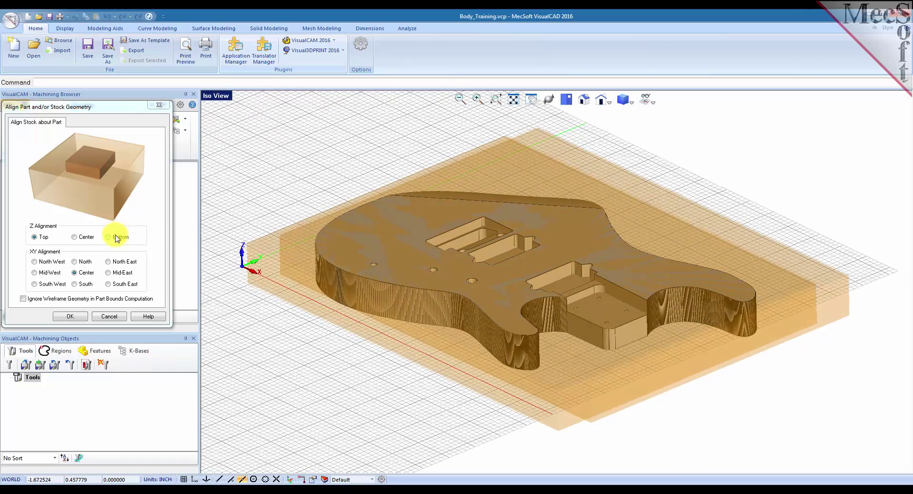
{"action": "left_click", "coordinate": [109, 238]}
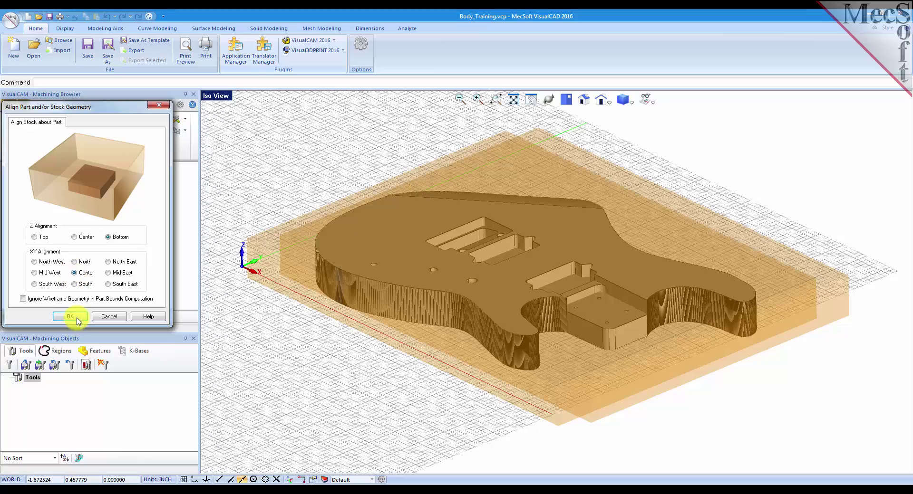
{"action": "left_click", "coordinate": [78, 317]}
Switch the model display to the Quad Viewport layout
{"action": "mouse_move", "coordinate": [477, 327]}
{"action": "middle_mouse_down"}
{"action": "mouse_move", "coordinate": [487, 355]}
{"action": "mouse_move", "coordinate": [481, 333]}
{"action": "middle_mouse_up"}
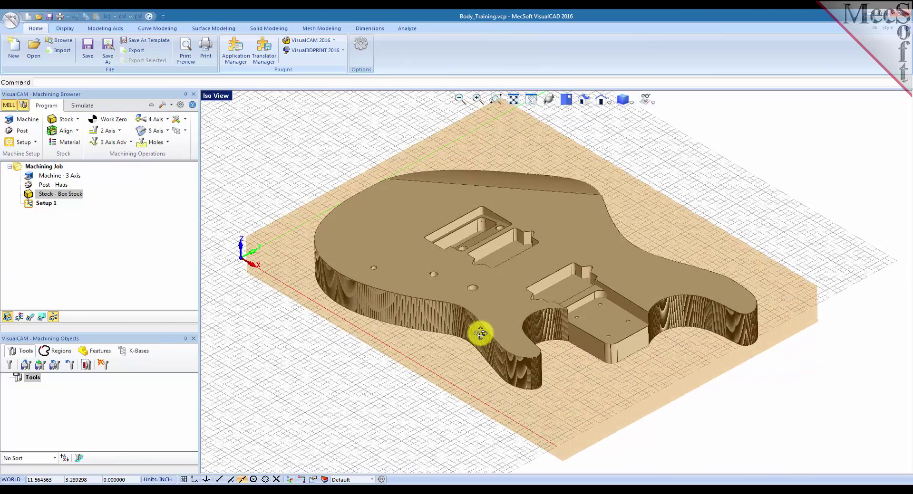
{"action": "left_click", "coordinate": [221, 101]}
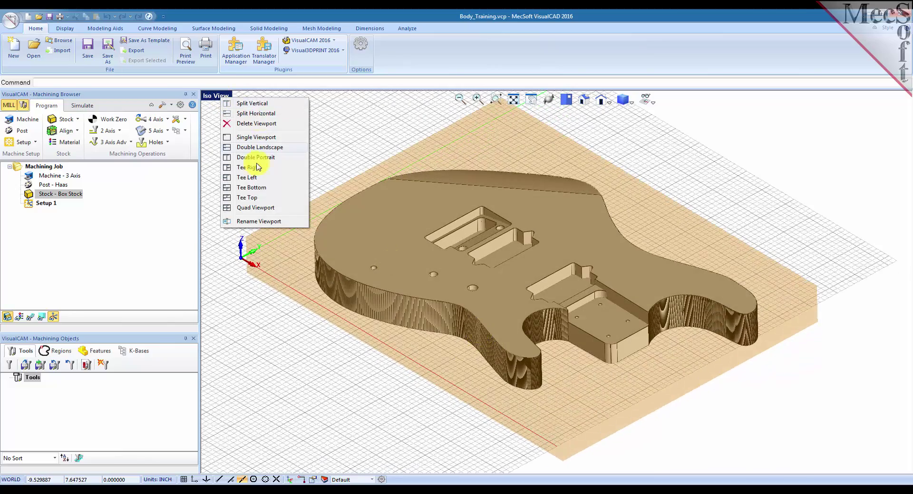
{"action": "left_click", "coordinate": [252, 209]}
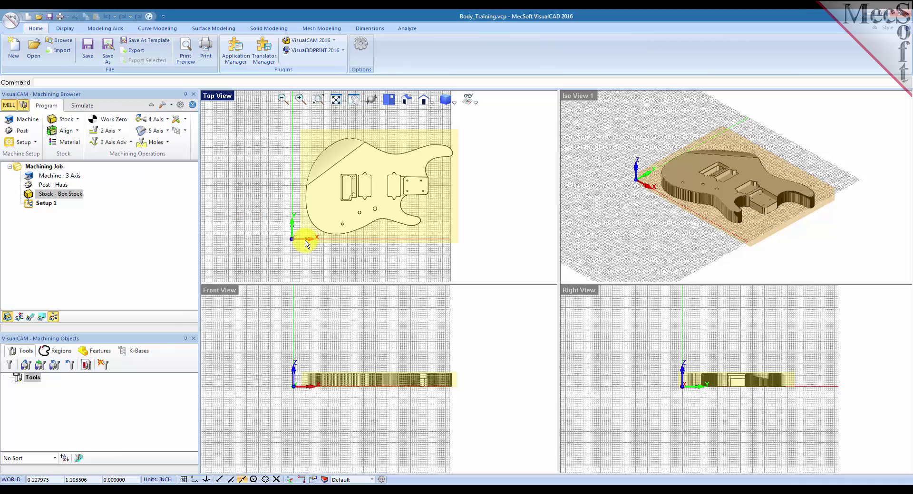
Examine the stock's alignment around the guitar body in the Right View, and maximize the Iso View to a single viewport
{"action": "left_click", "coordinate": [751, 380]}
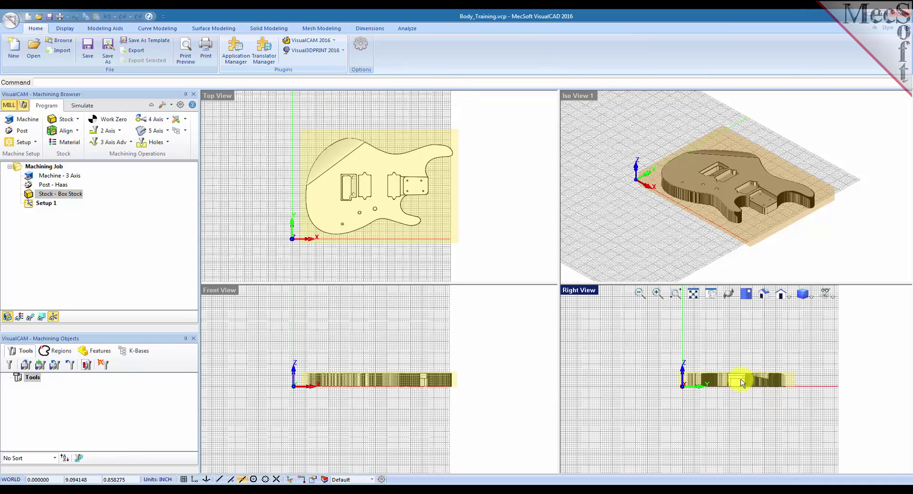
{"action": "scroll", "coordinate": [744, 382], "scroll_direction": "up", "scroll_amount": 2}
{"action": "scroll", "coordinate": [737, 383], "scroll_direction": "up", "scroll_amount": 2}
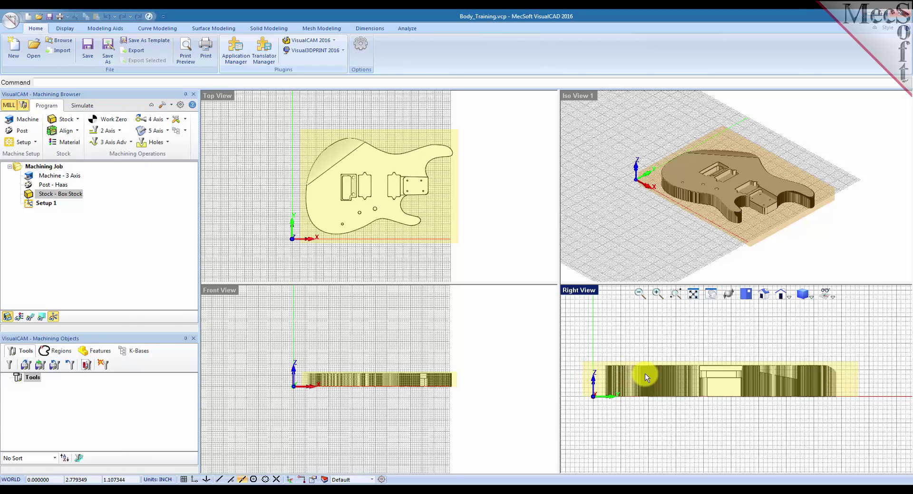
{"action": "double_click", "coordinate": [578, 95]}
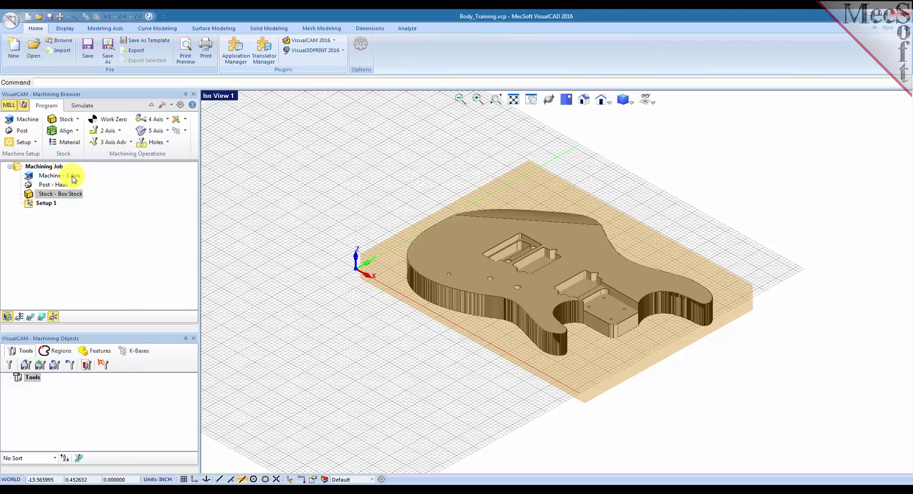
Set the stock material to WOOD from the FeedsSpeedsDataINCH.xml material file
{"action": "left_click", "coordinate": [76, 145]}
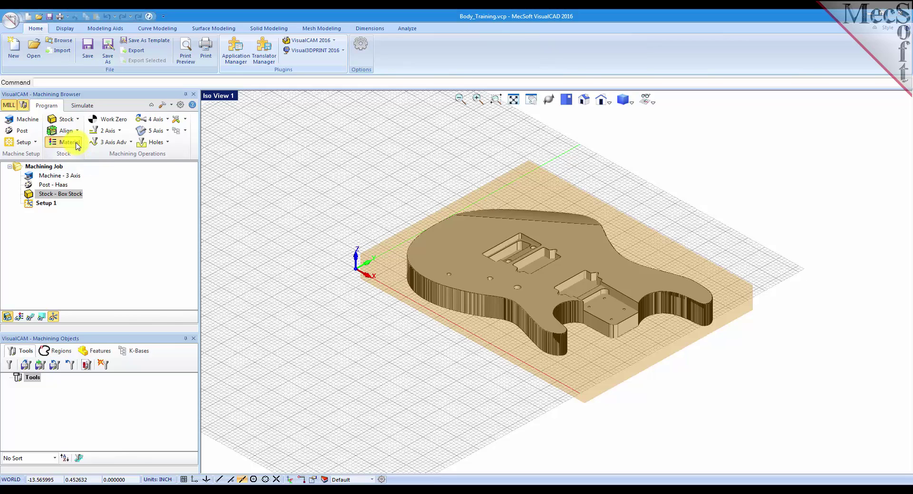
{"action": "left_click_drag", "start_coordinate": [91, 110], "coordinate": [88, 141]}
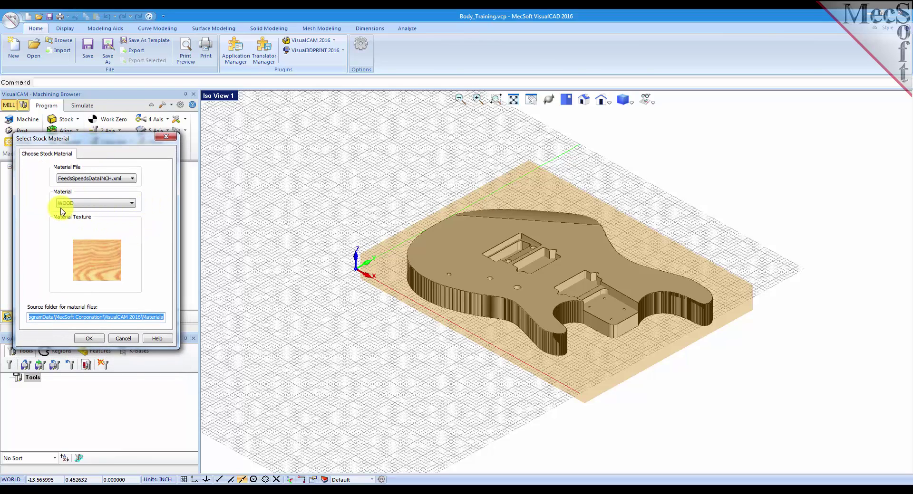
{"action": "left_click", "coordinate": [132, 203]}
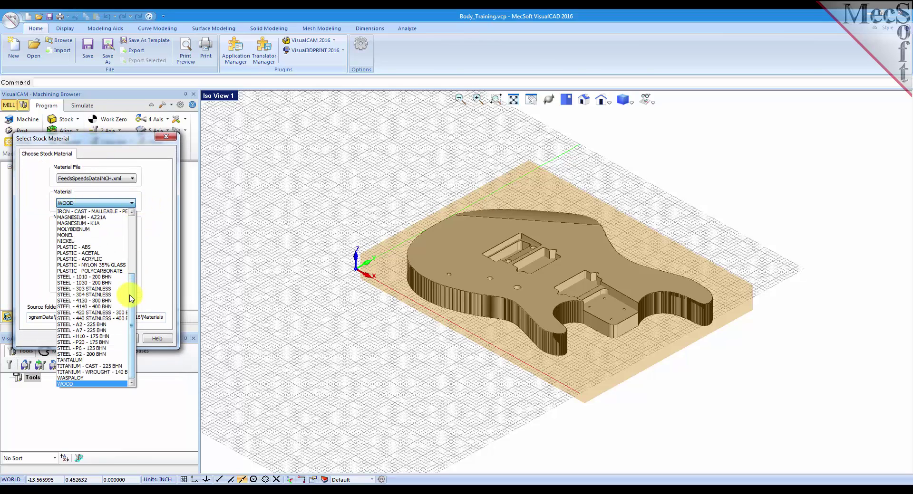
{"action": "left_click", "coordinate": [74, 384]}
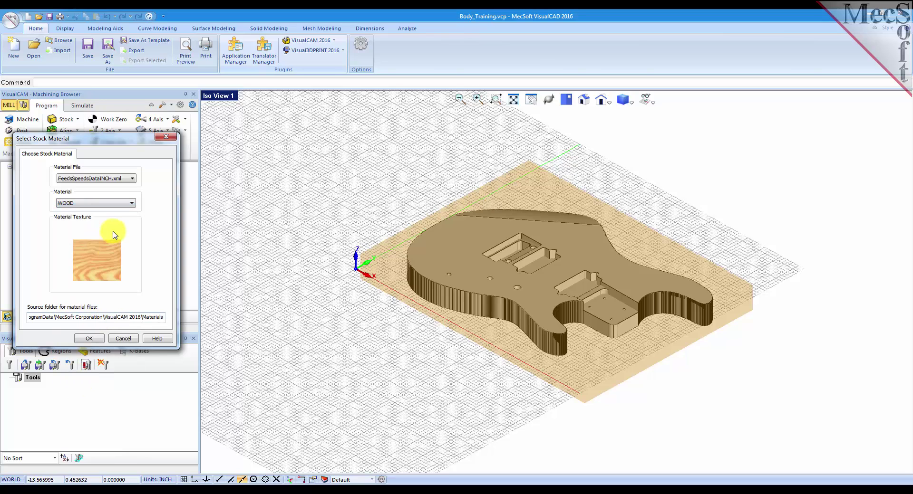
{"action": "left_click", "coordinate": [90, 339]}
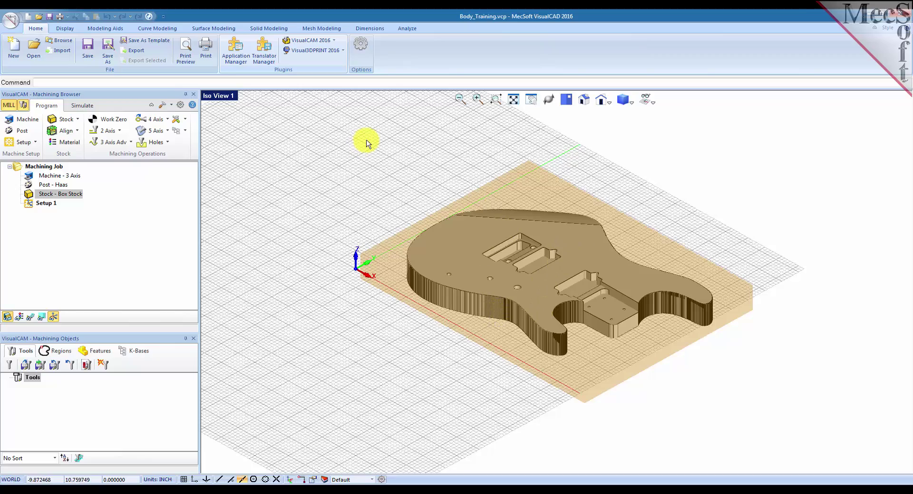
Display the wood material texture on the guitar body and stock, and hide the grid in the Iso View
{"action": "scroll", "coordinate": [527, 248], "scroll_direction": "up", "scroll_amount": 2}
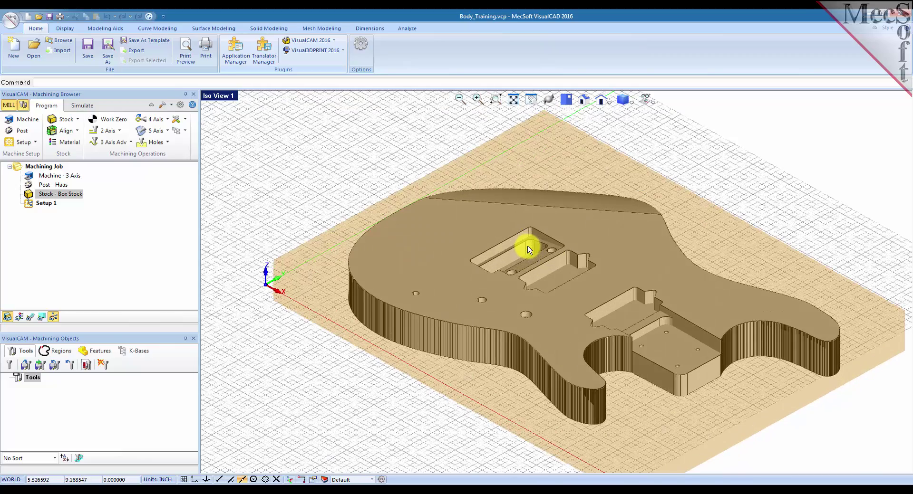
{"action": "left_click", "coordinate": [20, 318]}
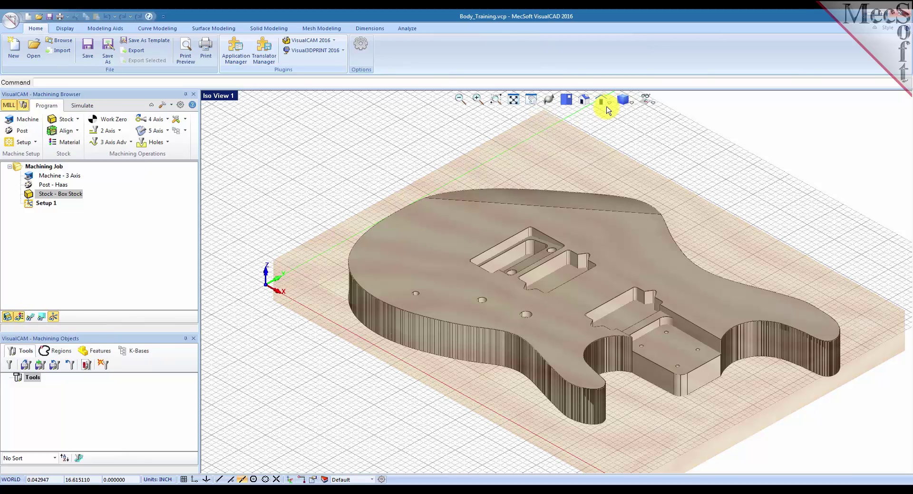
{"action": "left_click", "coordinate": [662, 113]}
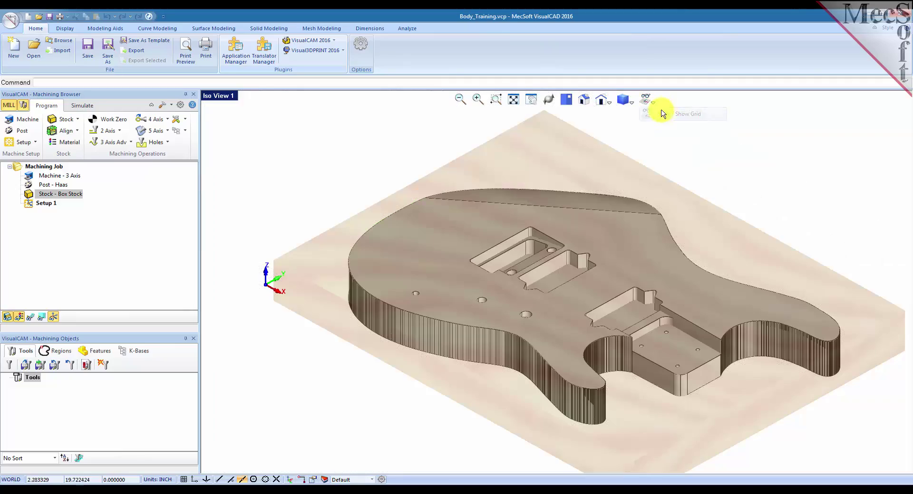
{"action": "mouse_move", "coordinate": [552, 303]}
{"action": "middle_mouse_down"}
{"action": "mouse_move", "coordinate": [461, 285]}
{"action": "mouse_move", "coordinate": [436, 271]}
{"action": "mouse_move", "coordinate": [521, 297]}
{"action": "mouse_move", "coordinate": [566, 291]}
{"action": "mouse_move", "coordinate": [564, 300]}
{"action": "middle_mouse_up"}
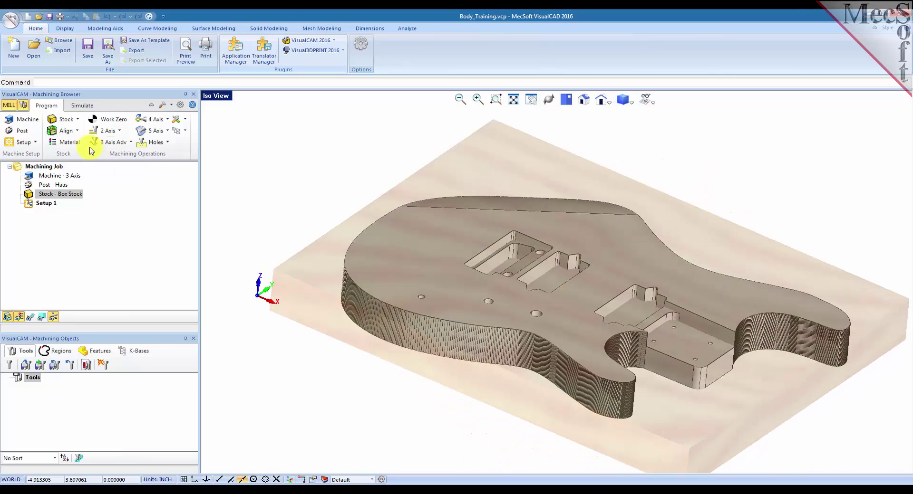